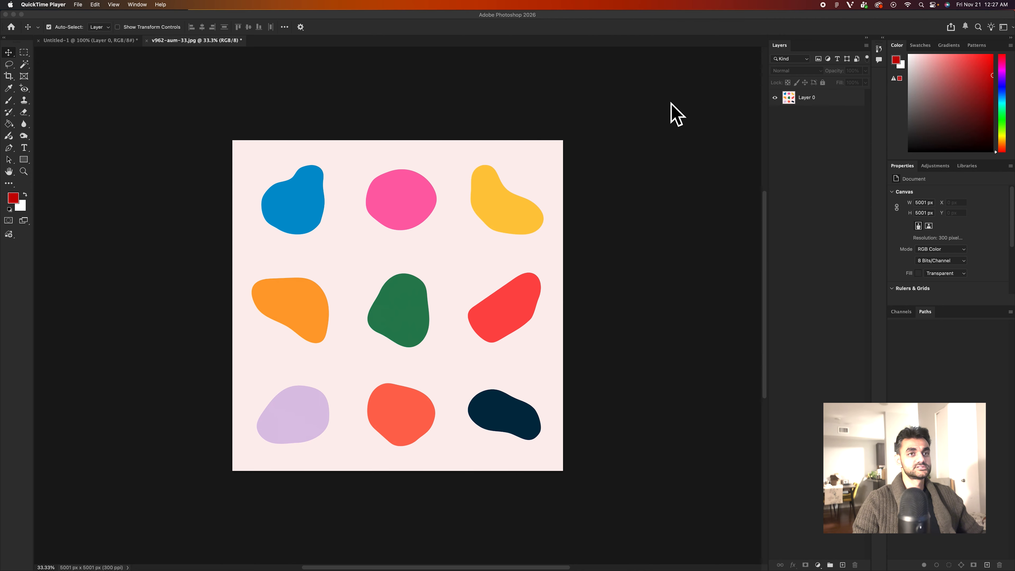
Select the green blob with the Magic Wand, copy it onto its own layer, and hide Layer 0.
left_click(827, 103)
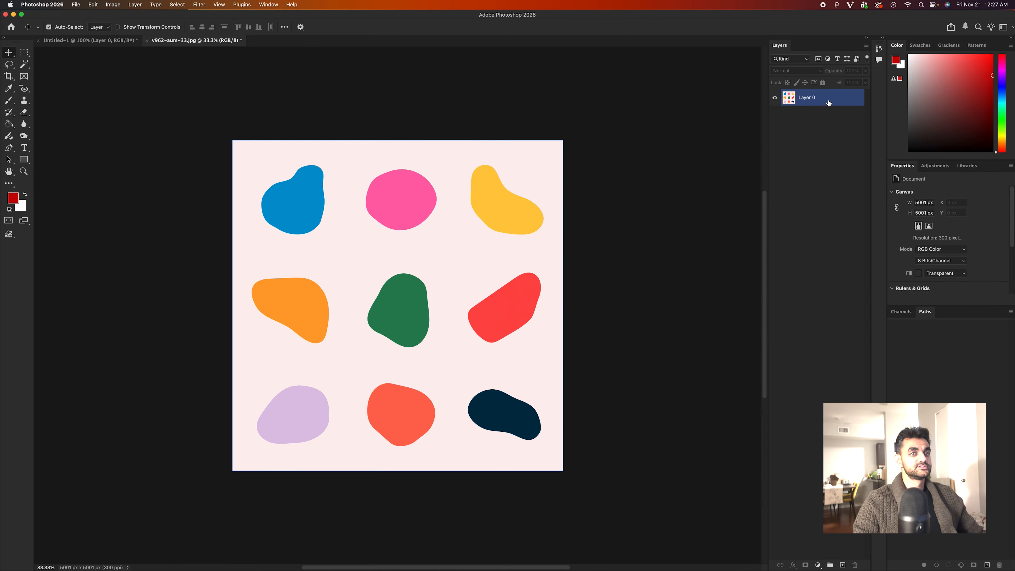
mouse_move(24, 65)
left_mouse_down()
mouse_move(84, 72)
mouse_move(83, 81)
left_mouse_up()
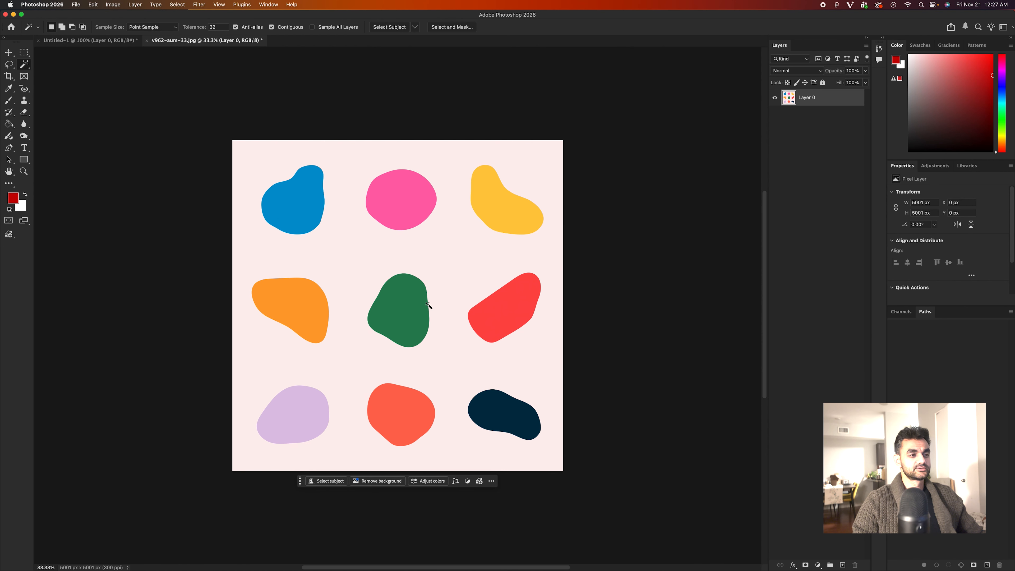
left_click(400, 303)
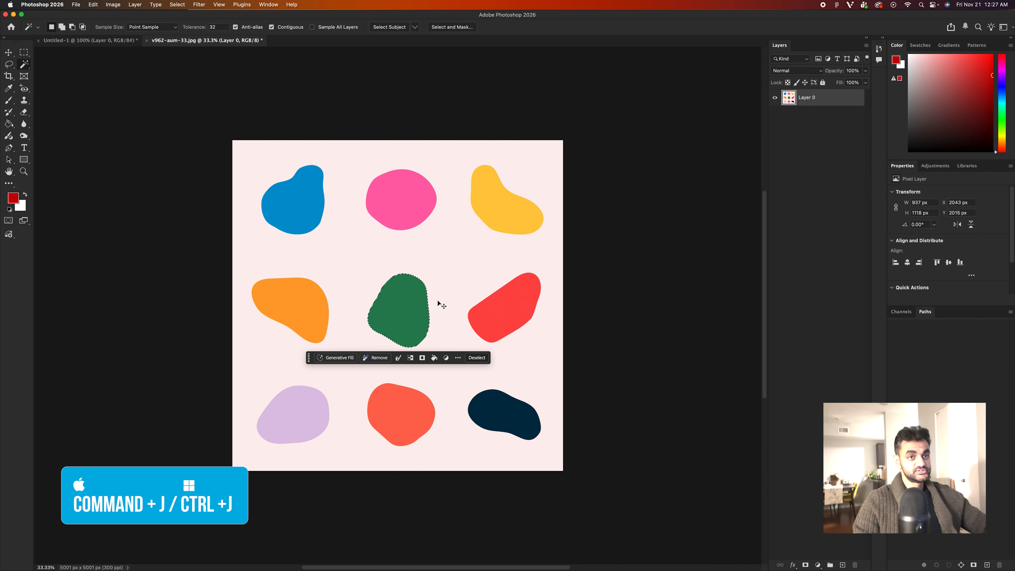
key("super+j")
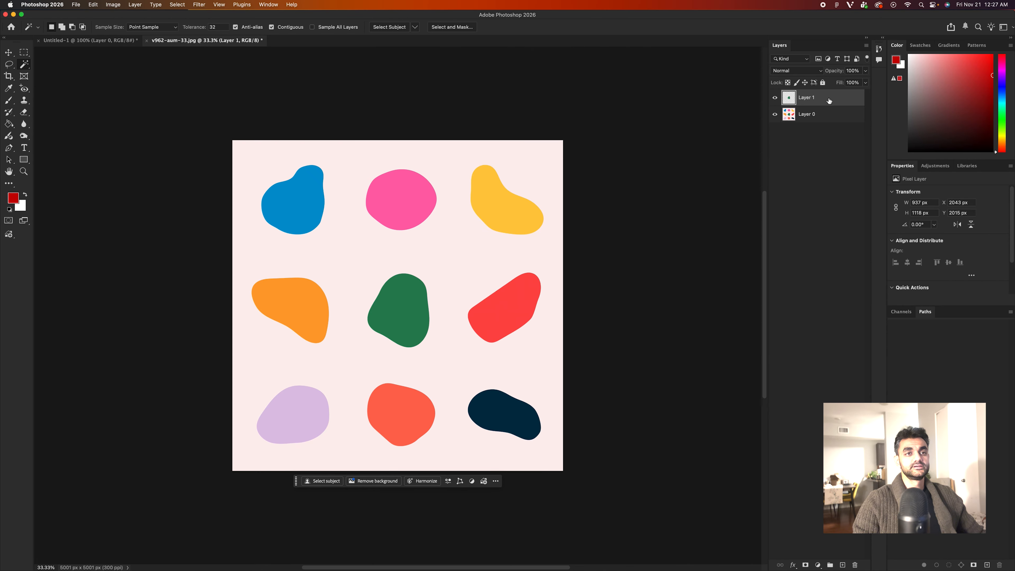
left_click(776, 118)
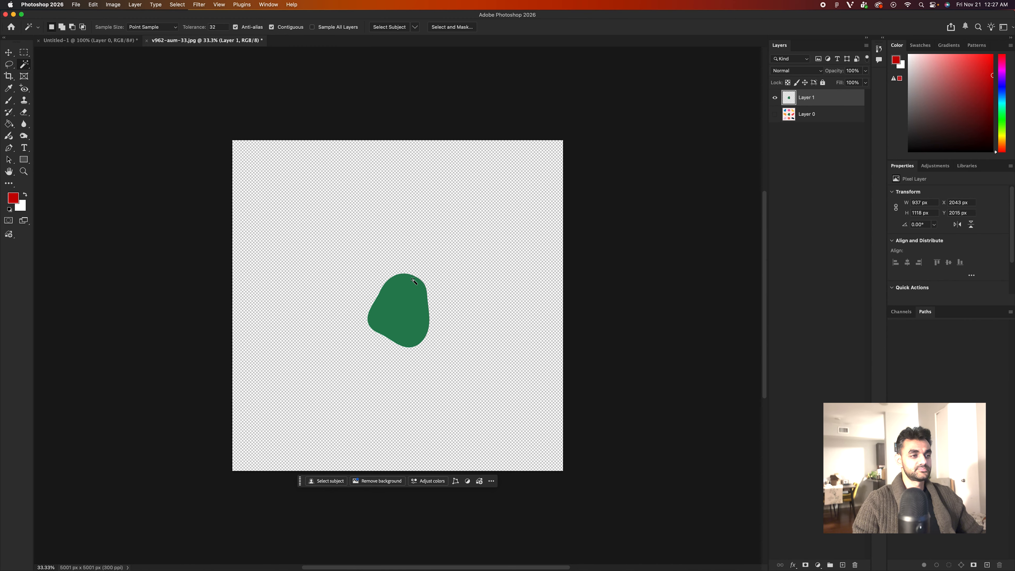
Open the JPEG portrait of the woman in the red beanie from the photos folder.
left_click(9, 53)
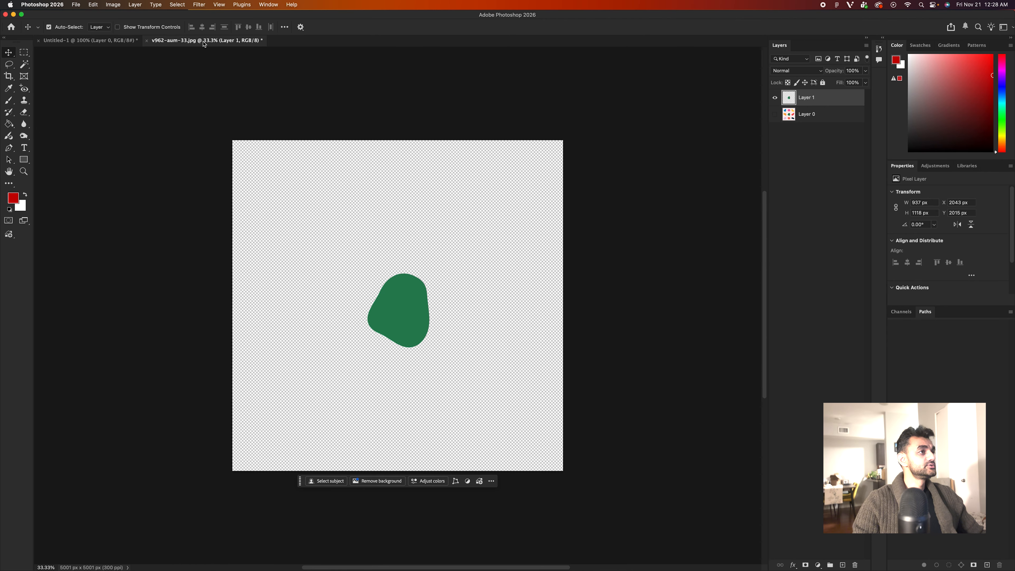
left_click(77, 5)
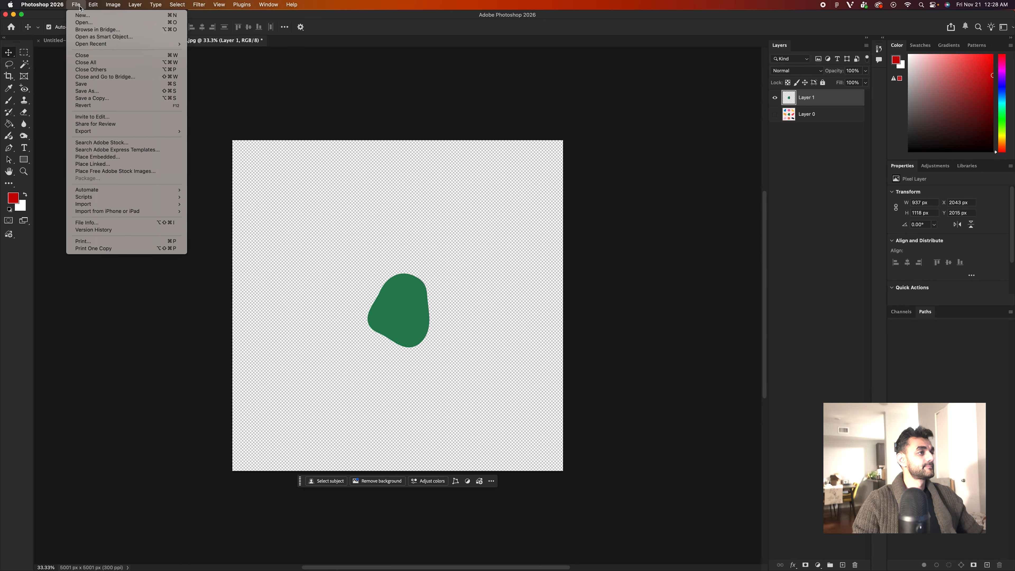
left_click(95, 23)
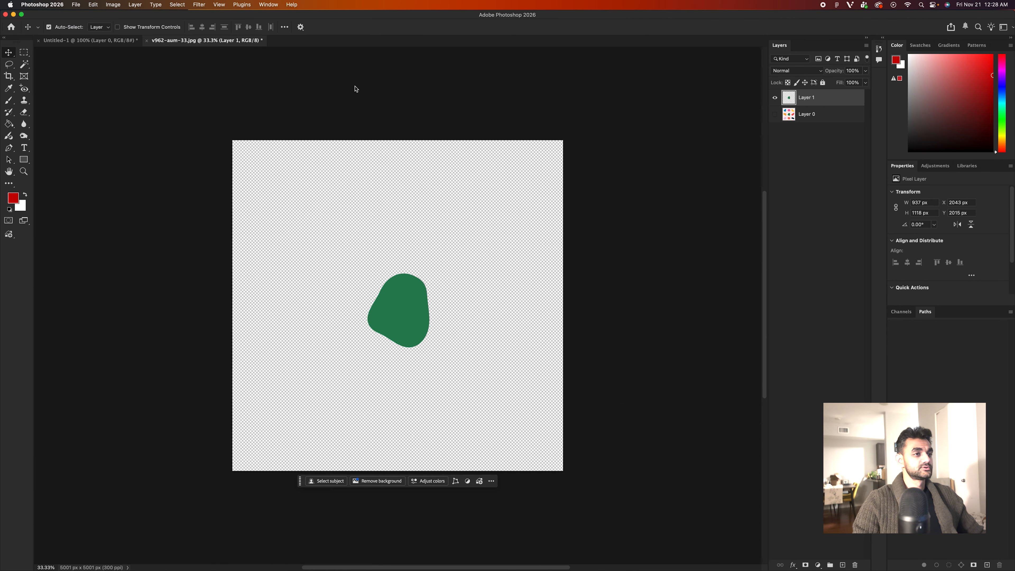
left_click(409, 112)
double_click(409, 112)
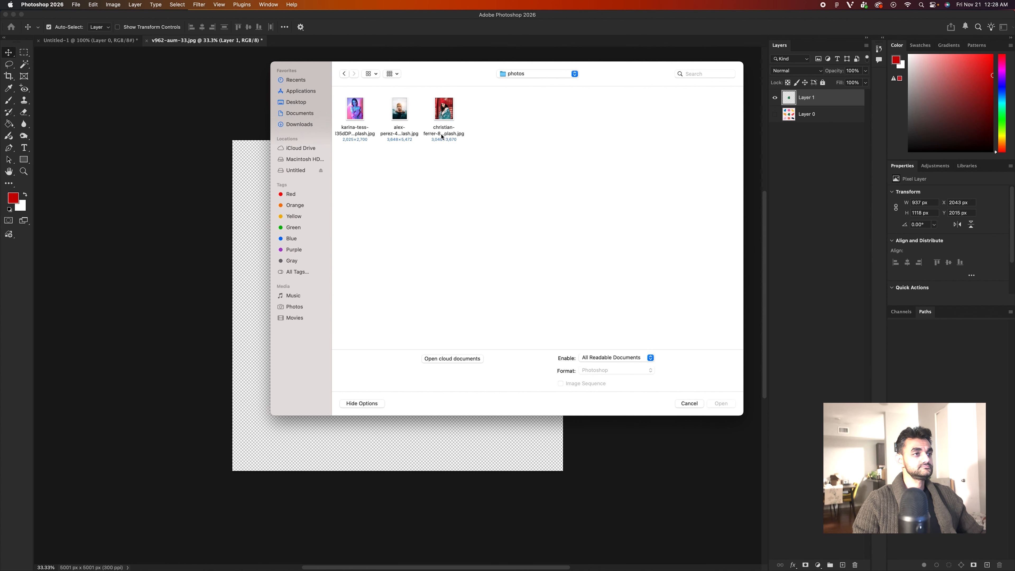
left_click(455, 128)
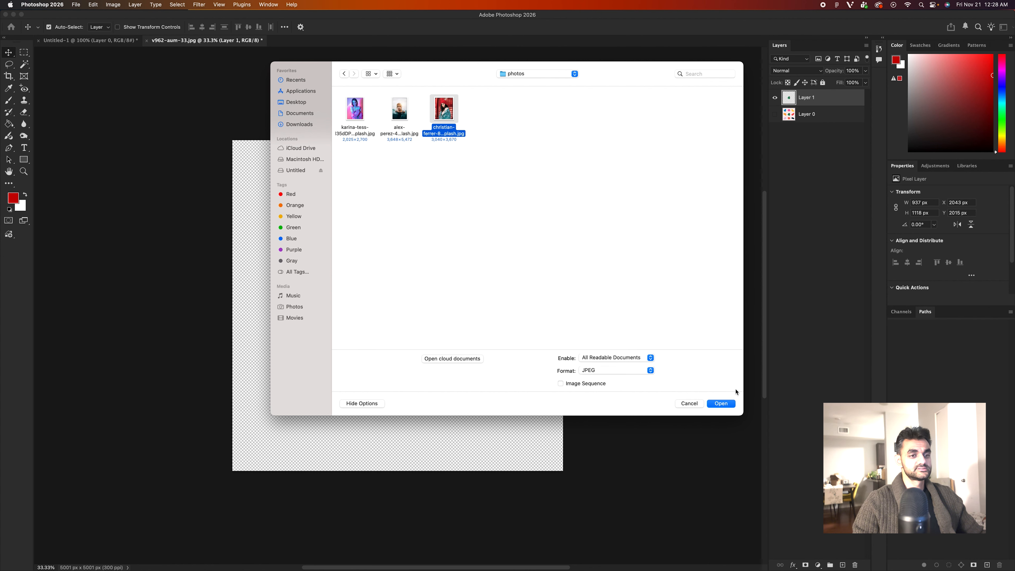
left_click(721, 404)
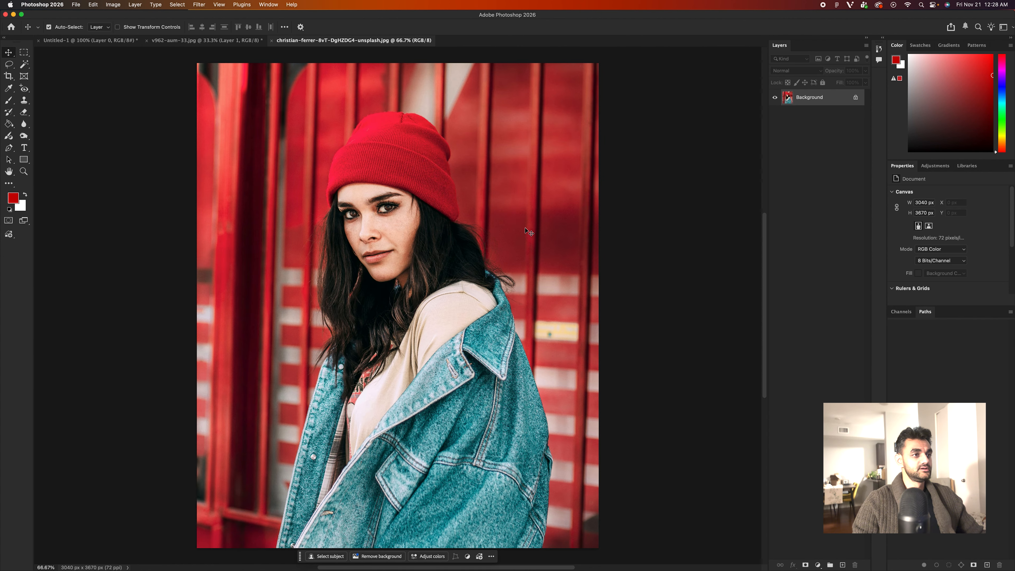
Unlock the portrait's Background layer and move the photo into the v962-aum-33.jpg document, over the green shape.
left_click(855, 98)
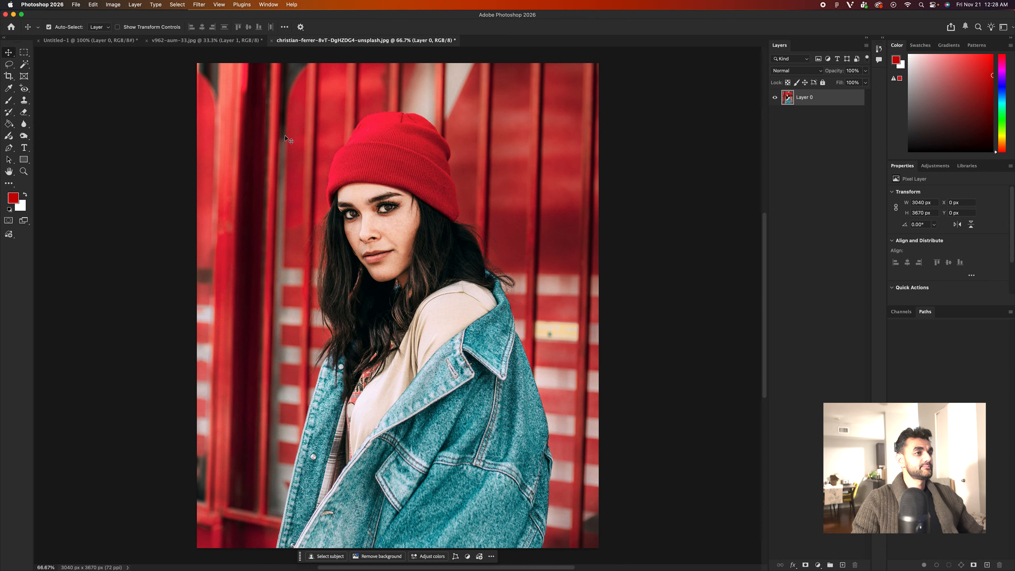
left_click_drag(410, 153, 207, 40)
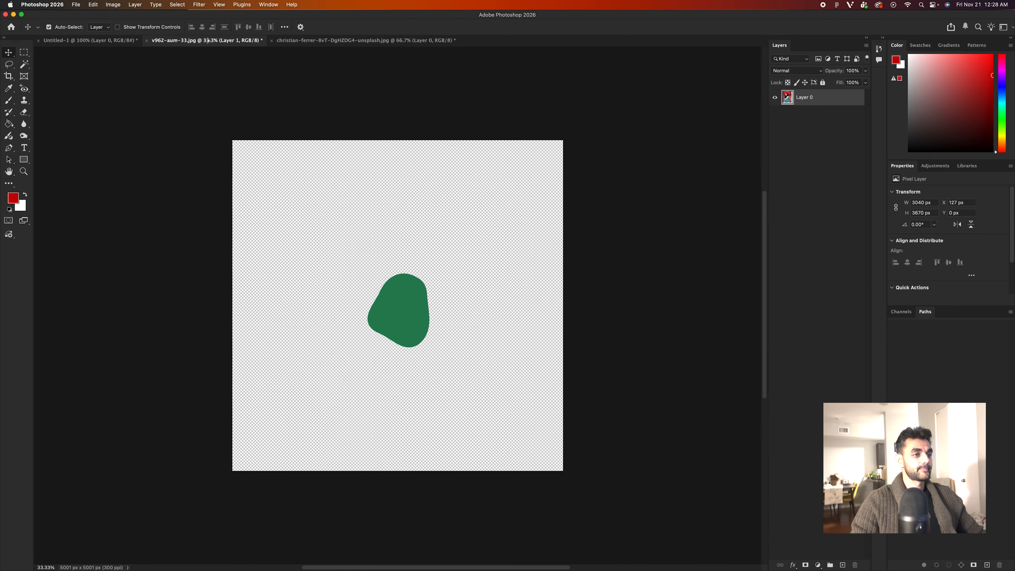
left_click_drag(390, 215, 435, 268)
Hide the photo layer to examine the green shape beneath it, and show the photo again.
left_click(841, 117)
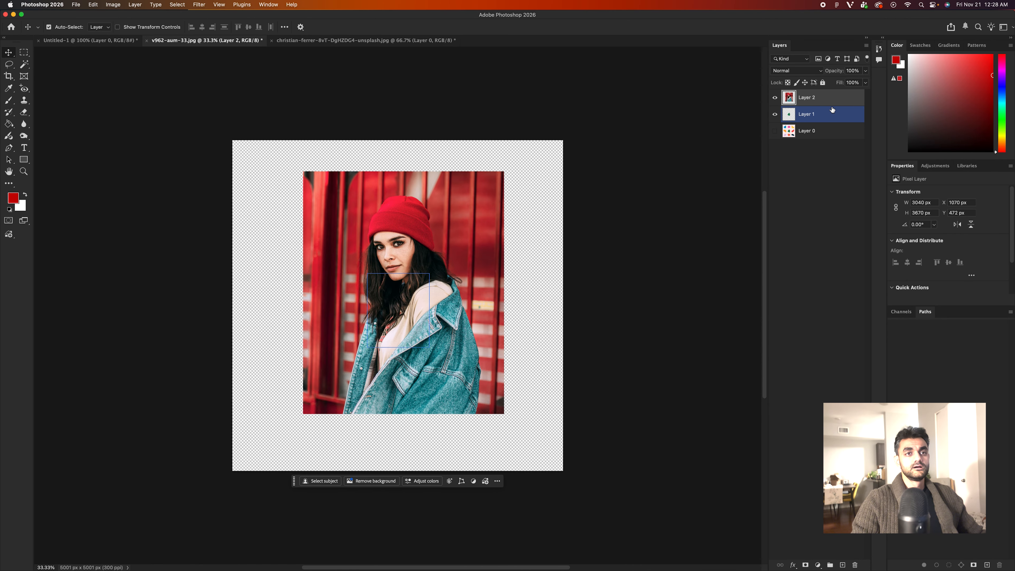
left_click(774, 97)
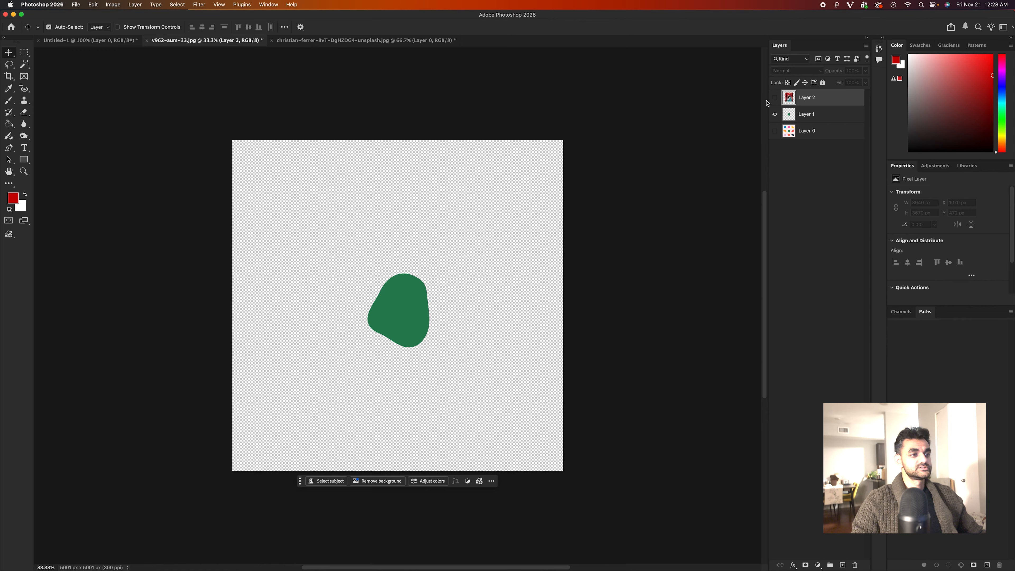
left_click(416, 298)
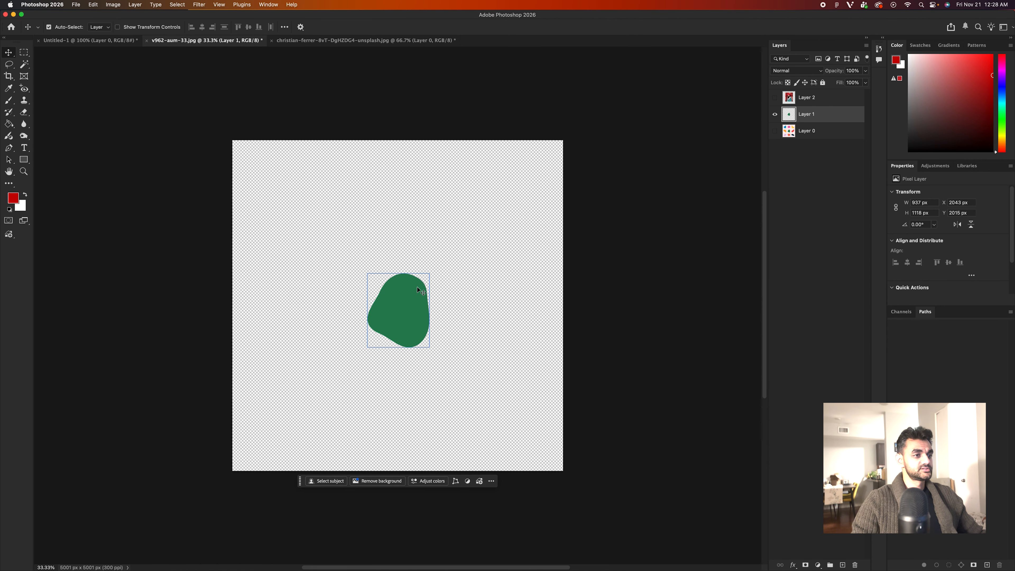
key("super+equal")
key("super+equal")
key("super+equal")
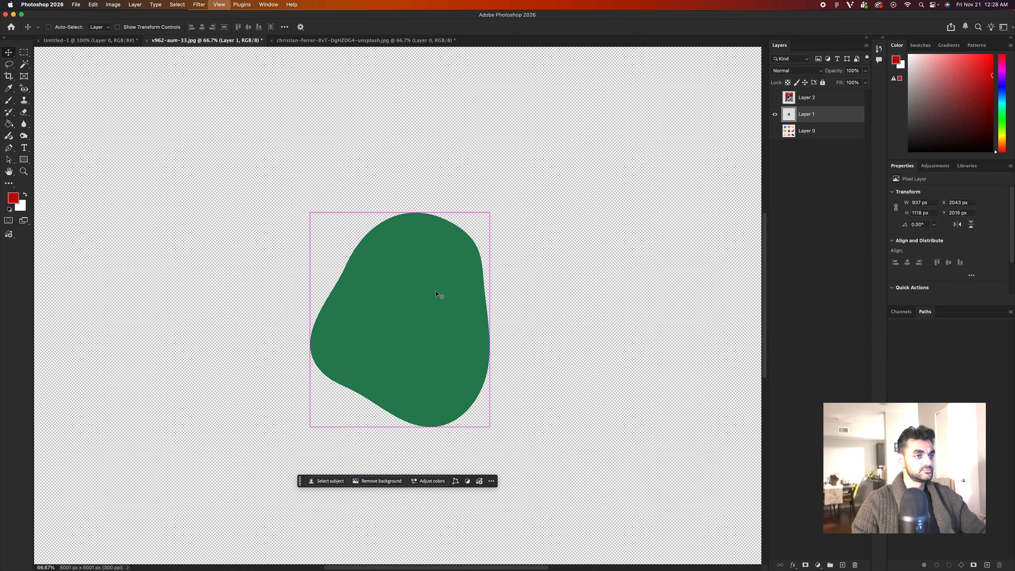
key("super+minus")
key("super+minus")
left_click(774, 97)
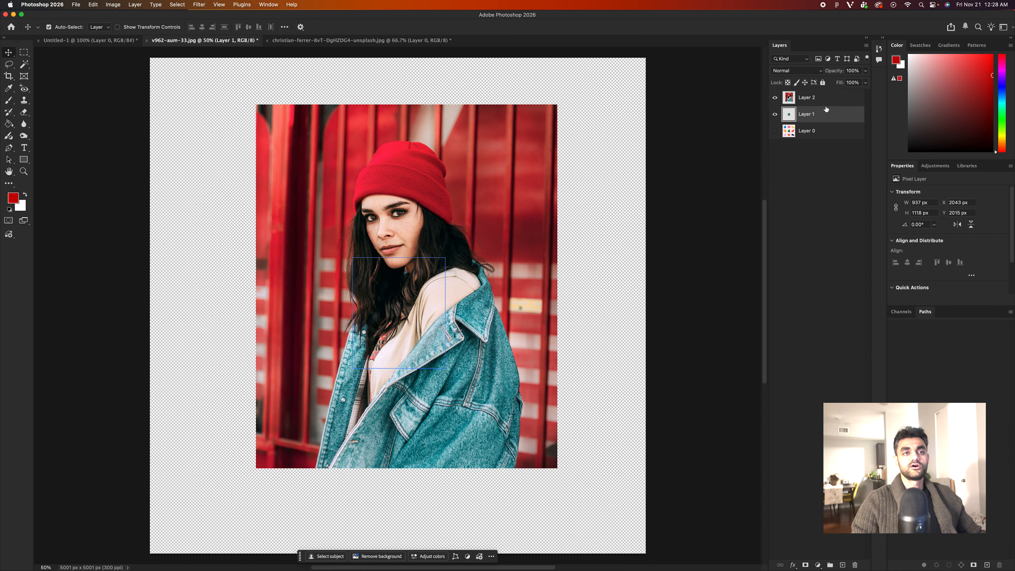
Clip the photo in Layer 2 to the green shape in Layer 1 and move it down so the face fills the shape.
left_click(816, 98)
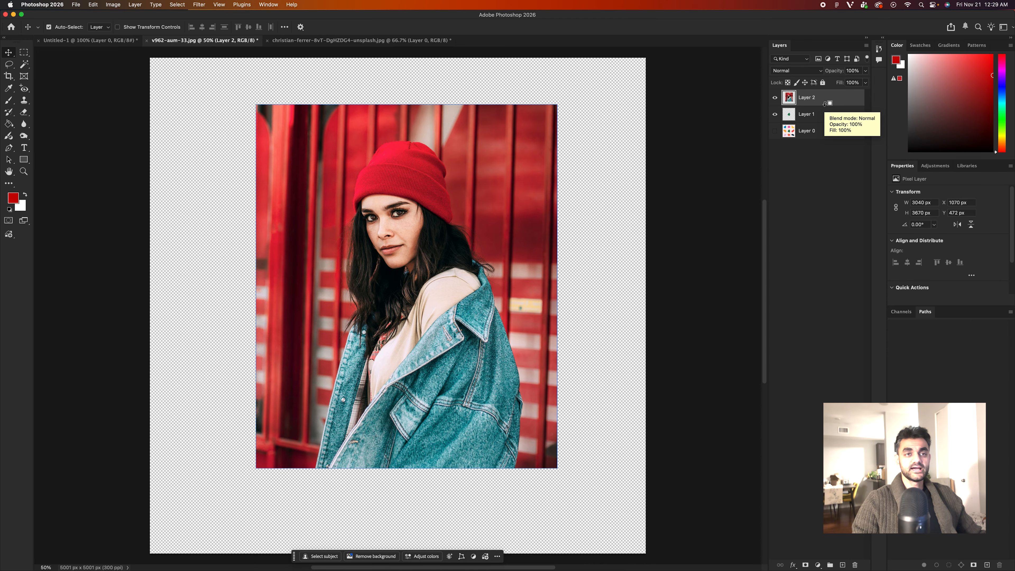
left_click(824, 104, "alt")
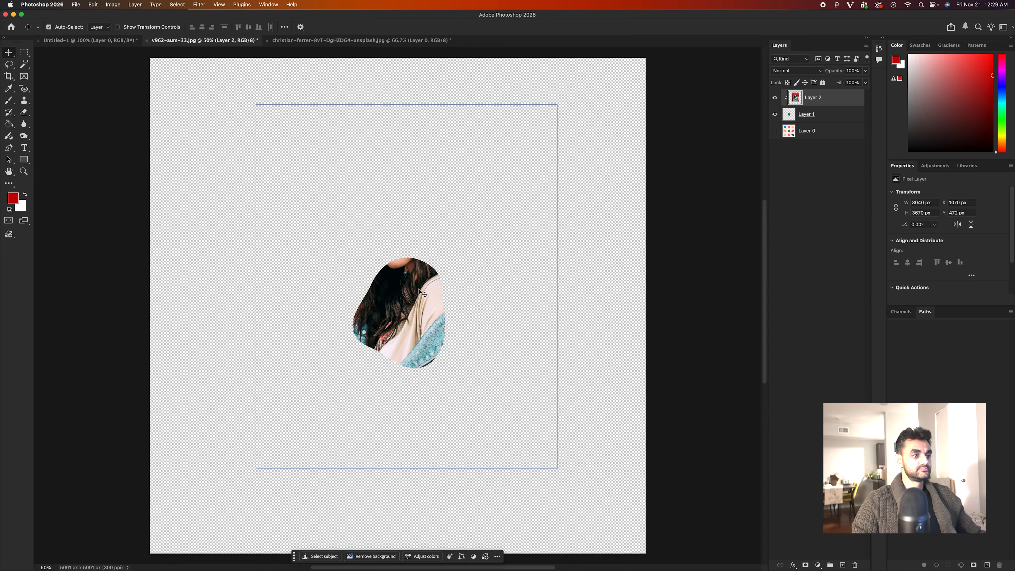
key("super+minus")
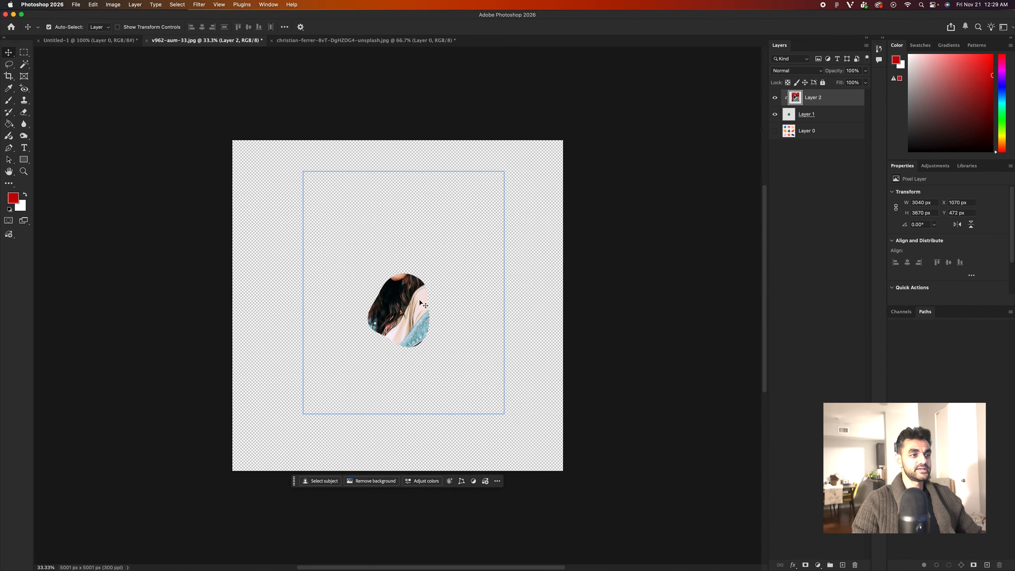
mouse_move(409, 296)
left_mouse_down()
mouse_move(419, 347)
mouse_move(400, 311)
mouse_move(420, 309)
mouse_move(409, 304)
mouse_move(413, 315)
left_mouse_up()
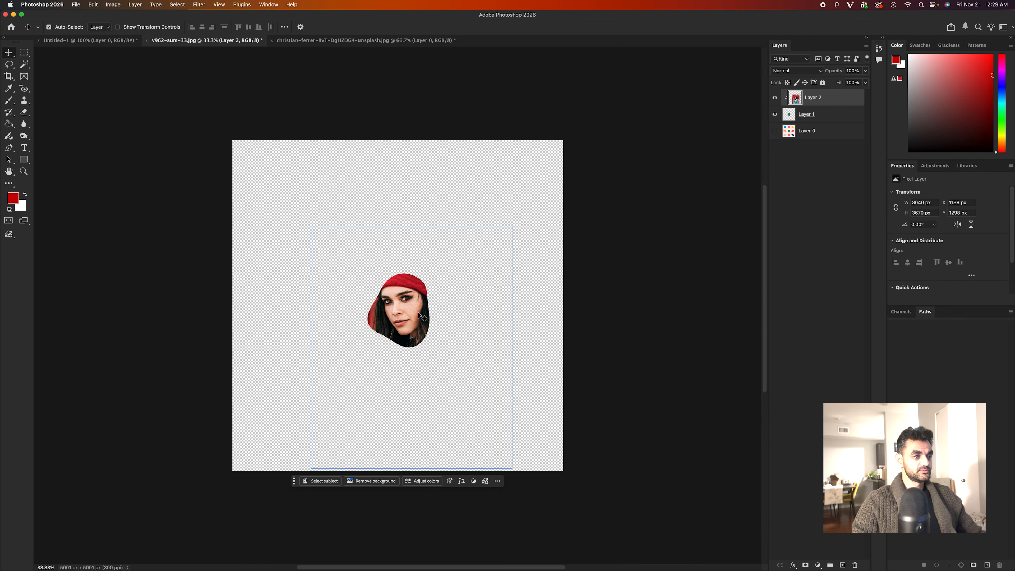
Scale the clipped photo down to about 1318 × 1592 px so the head and shoulders fit inside the shape.
key("super+t")
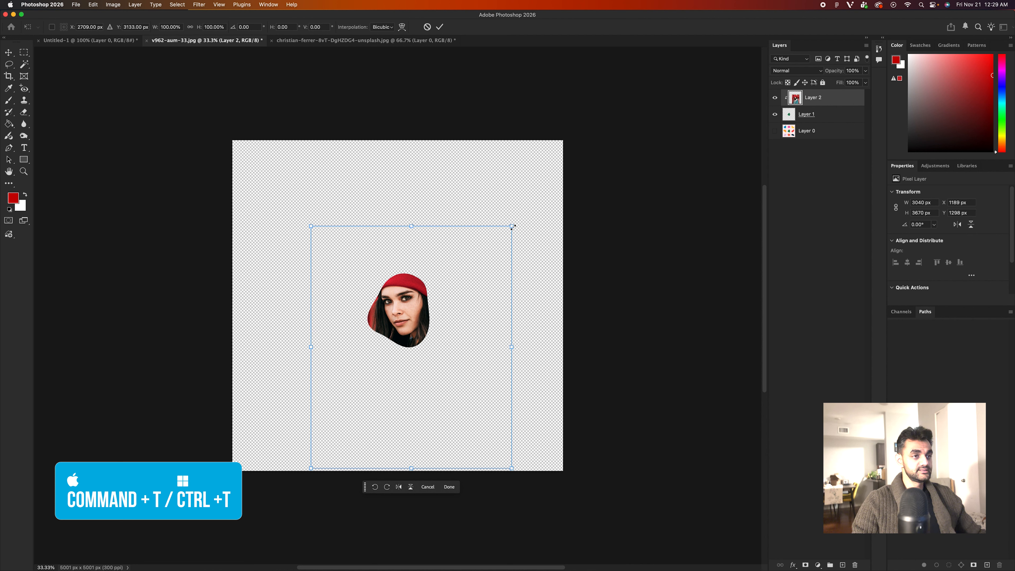
left_click_drag(512, 226, 464, 299)
left_click_drag(511, 226, 404, 289)
key("Return")
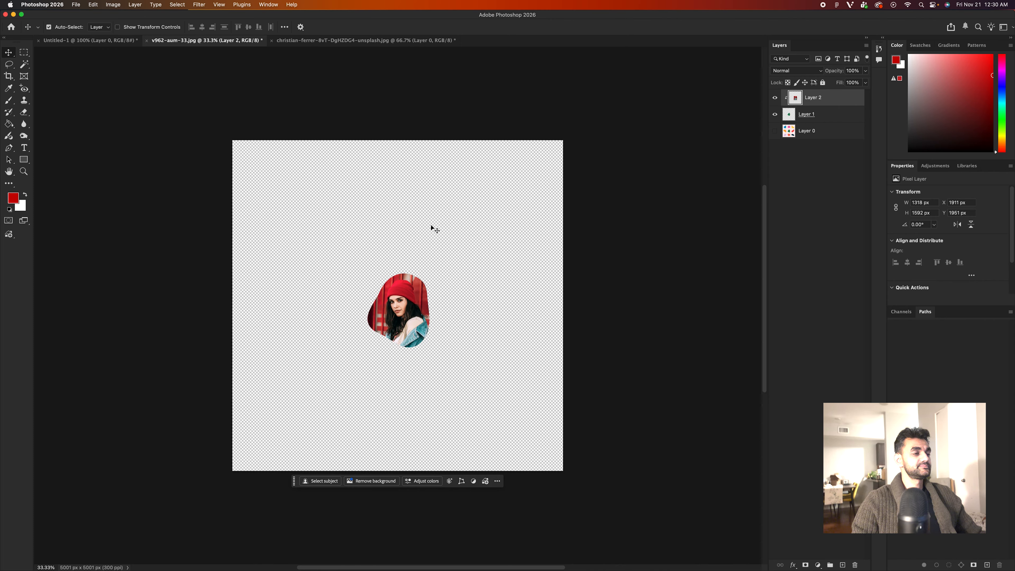
Trim the canvas based on transparent pixels on the top, bottom, left and right sides.
left_click(93, 5)
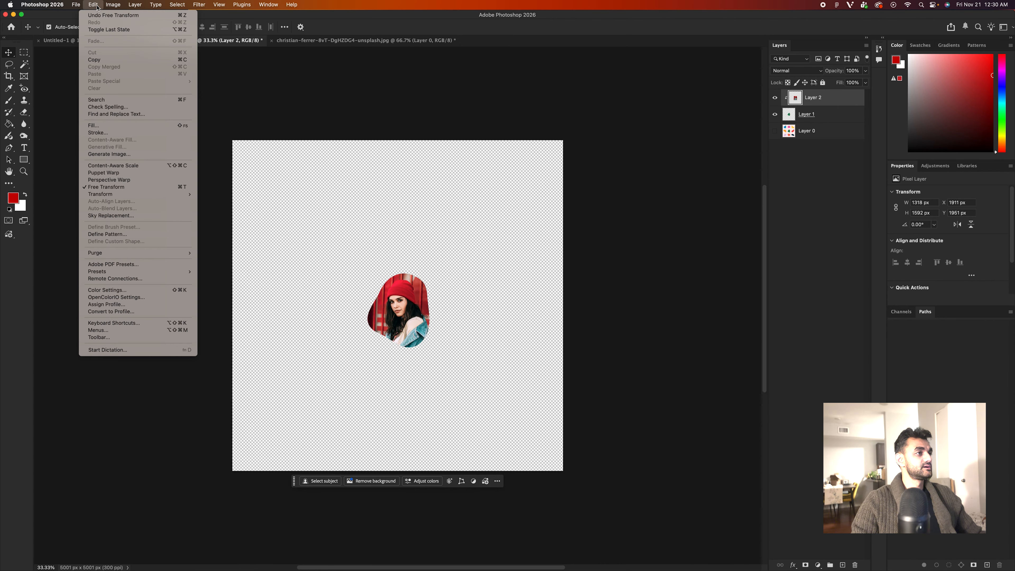
mouse_move(107, 5)
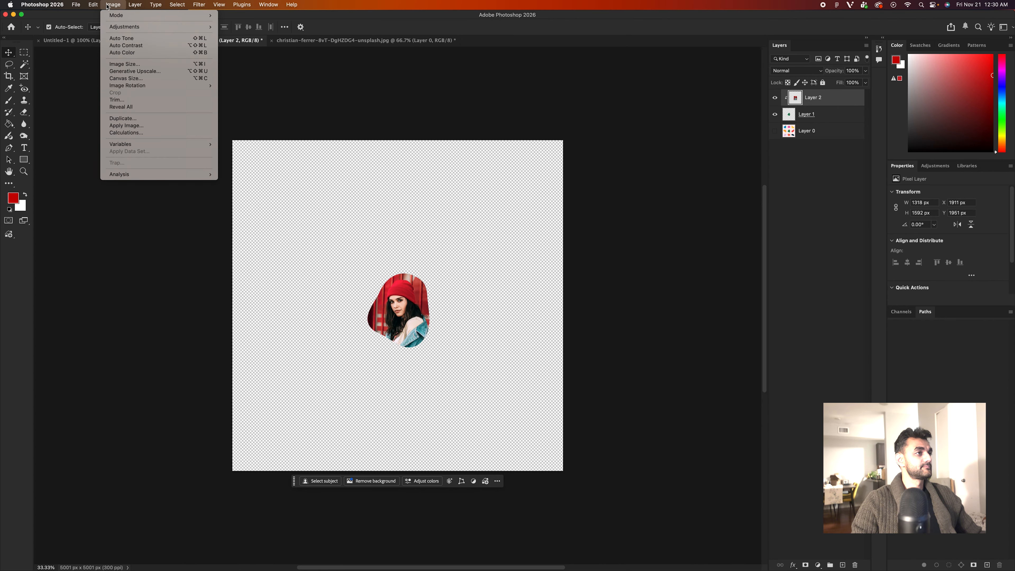
left_click(121, 100)
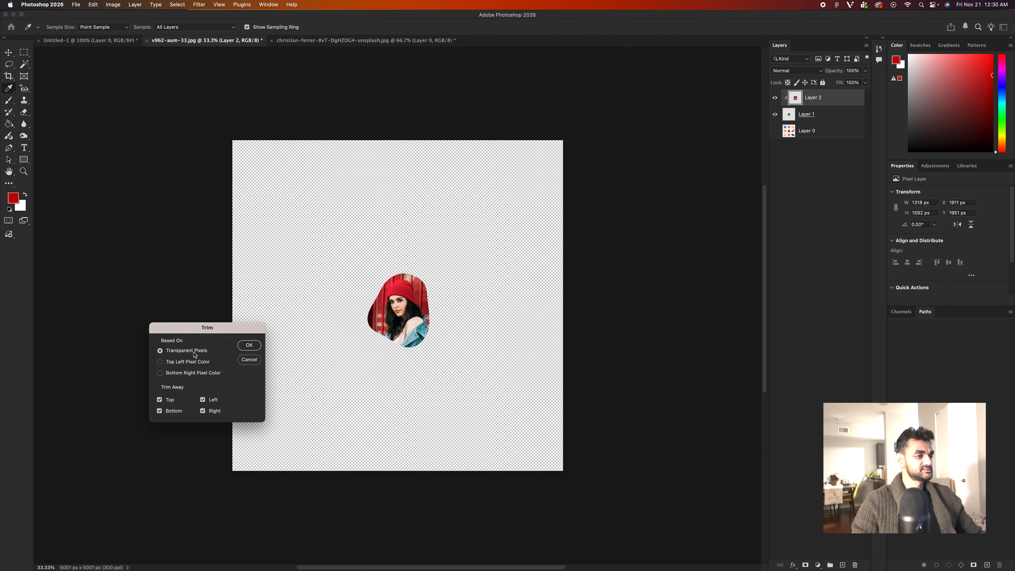
left_click(250, 345)
key("v")
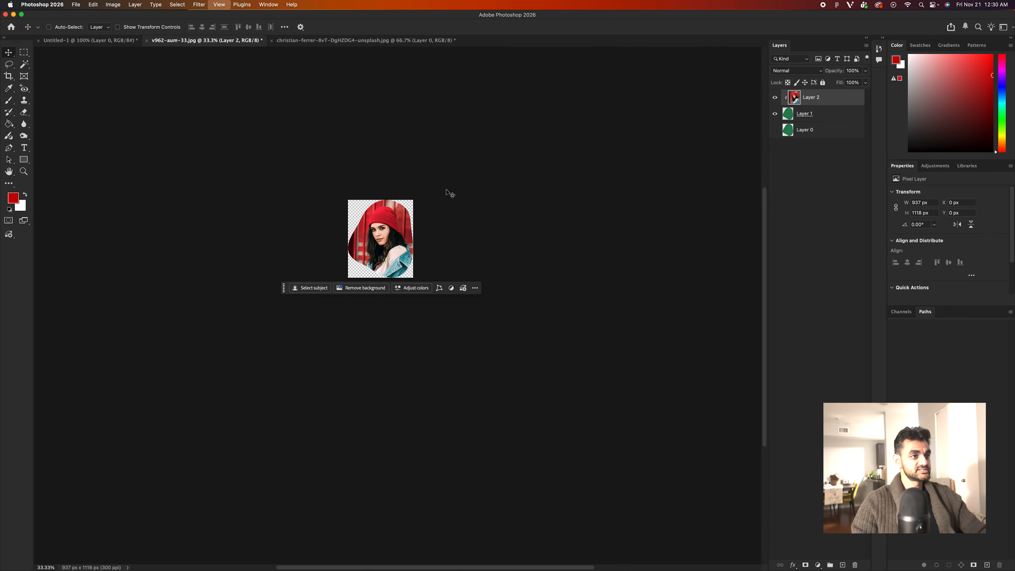
Set up a Save for Web export of the trimmed image with PNG-24 as the file format.
key("super+equal")
key("super+equal")
key("super+equal")
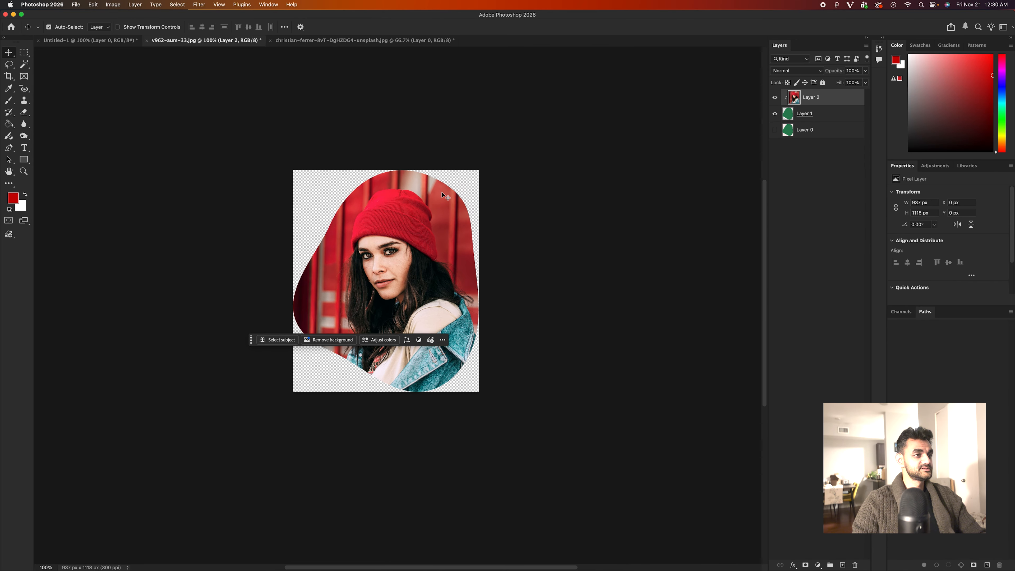
scroll(497, 317, "right", 2)
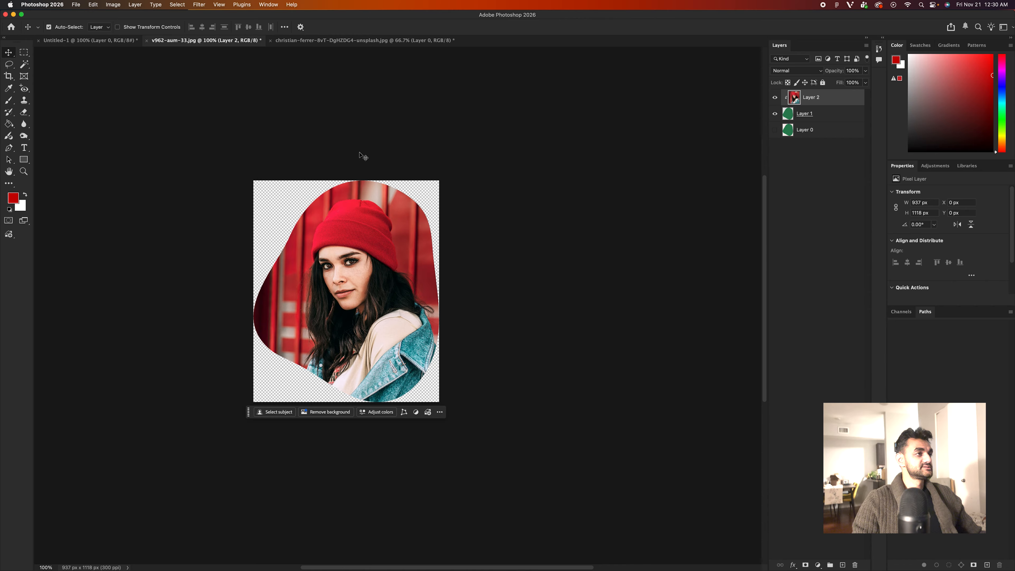
left_click(77, 4)
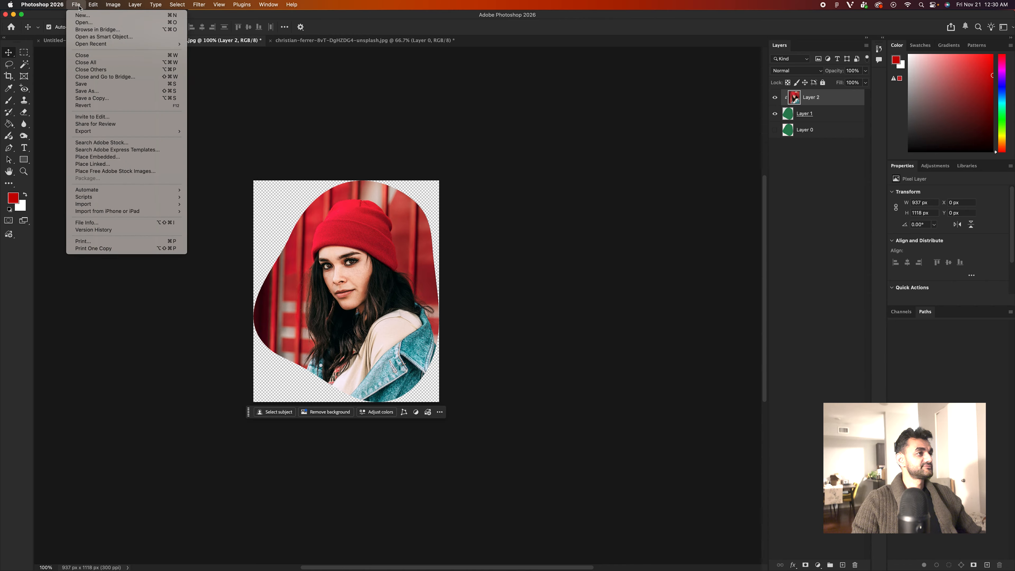
mouse_move(136, 132)
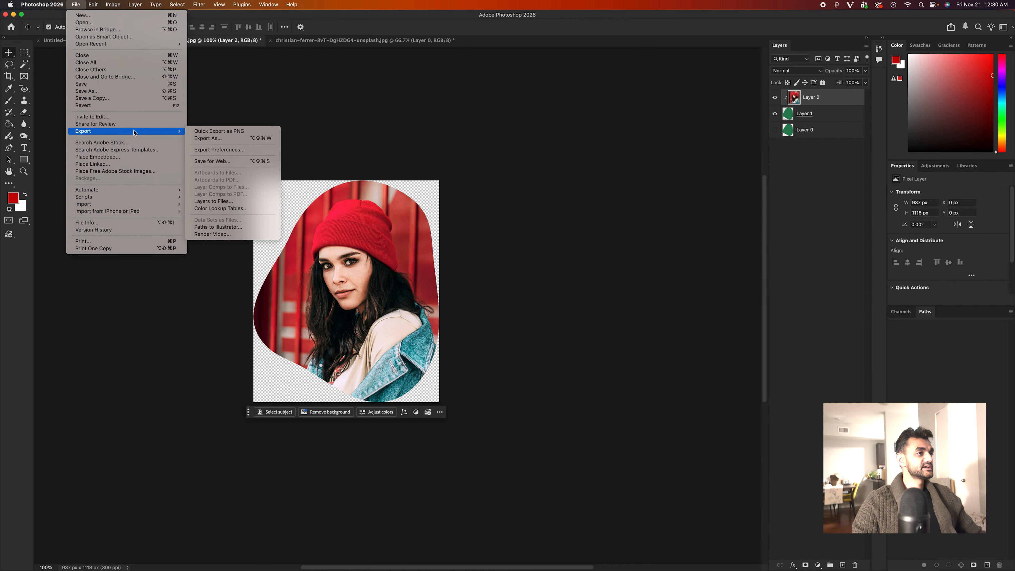
left_click(212, 162)
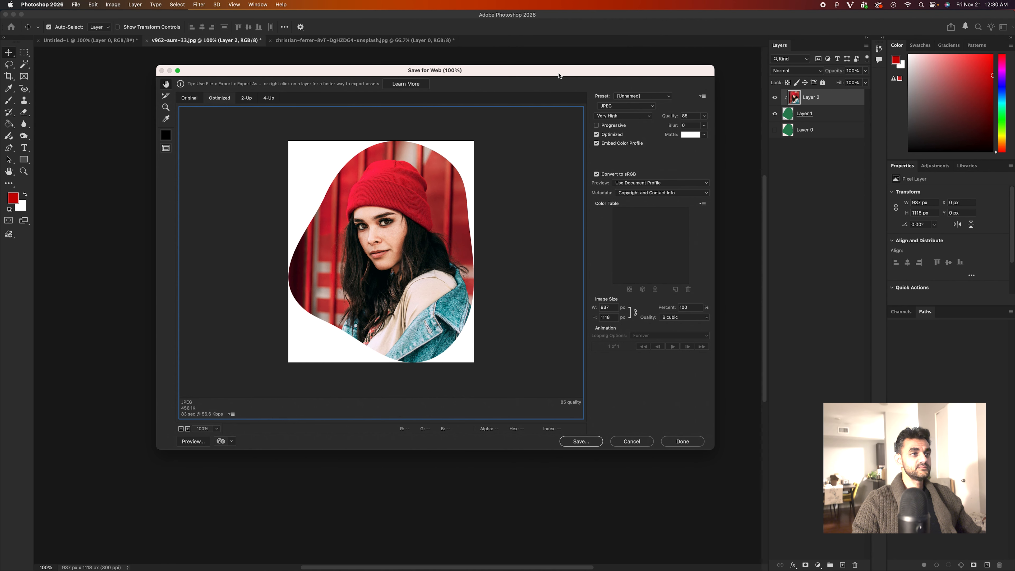
left_click_drag(559, 75, 566, 88)
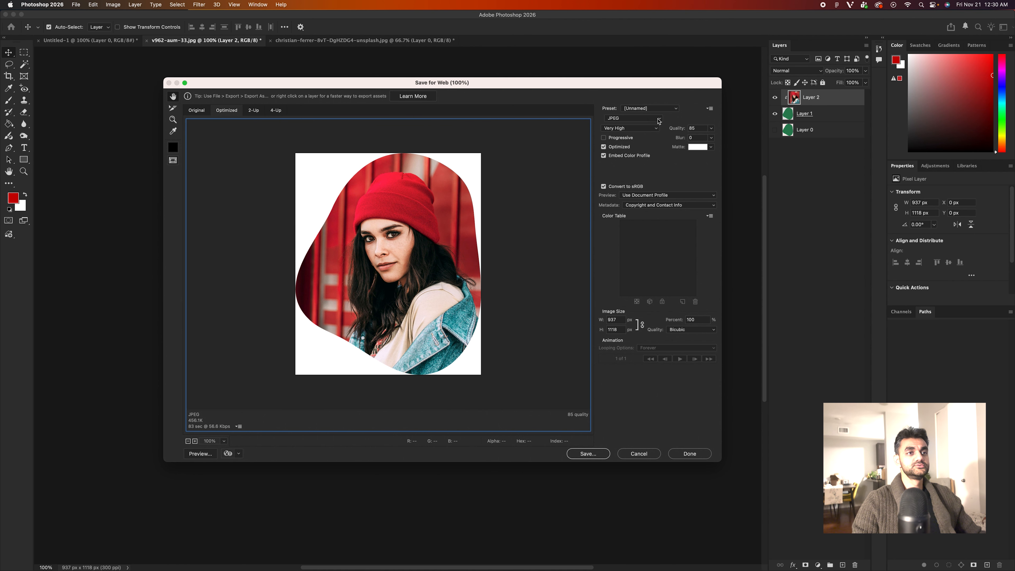
left_click(633, 118)
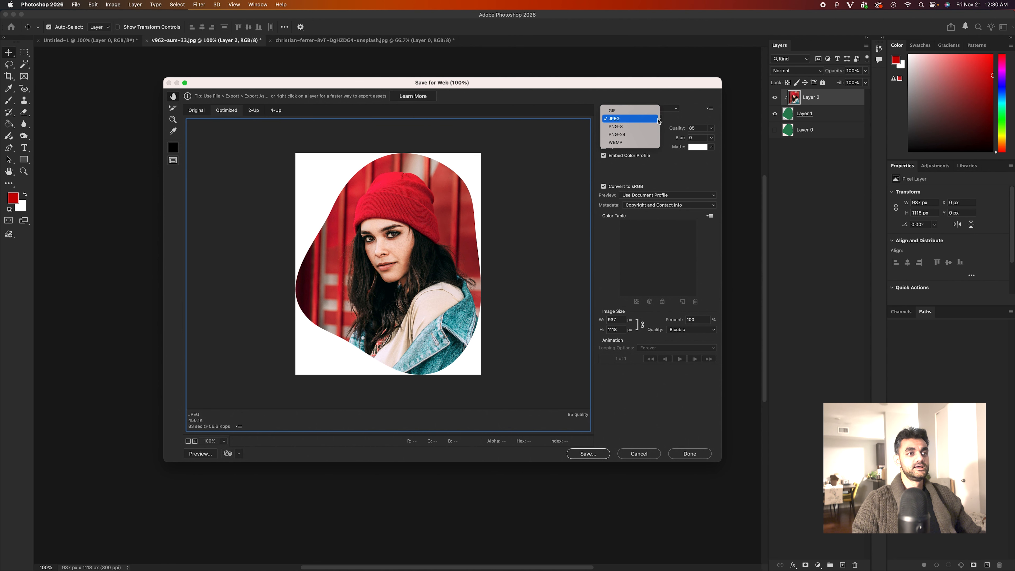
left_click(633, 137)
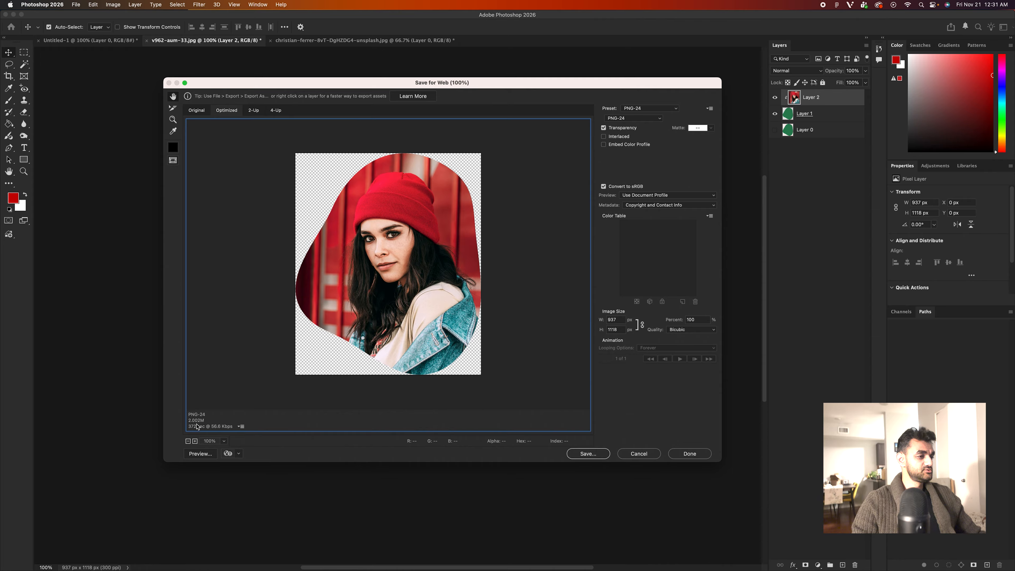
double_click(617, 319)
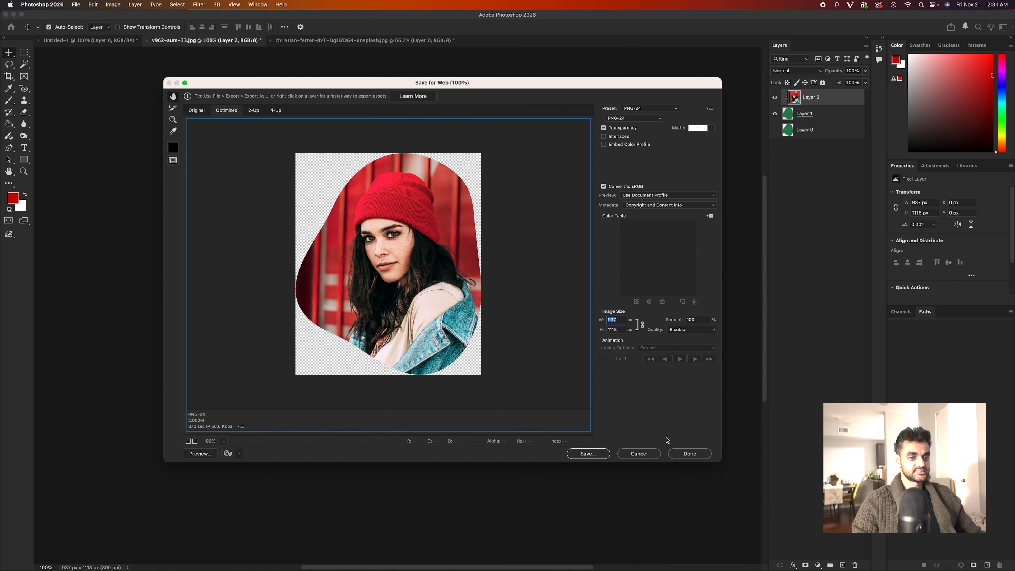
Save the optimized image as clipped-photo.png in the photos folder on the Desktop.
left_click(587, 454)
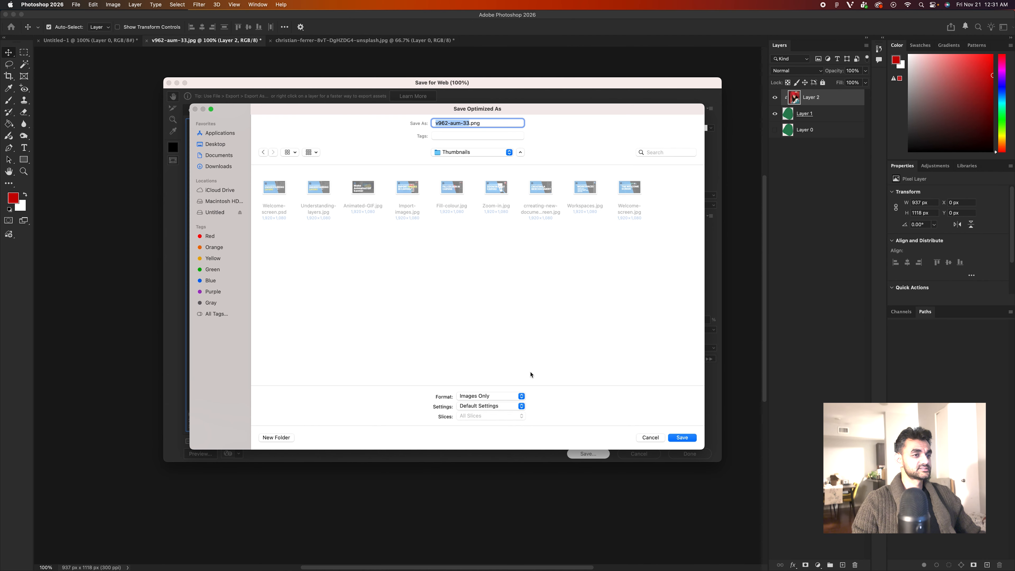
left_click(230, 156)
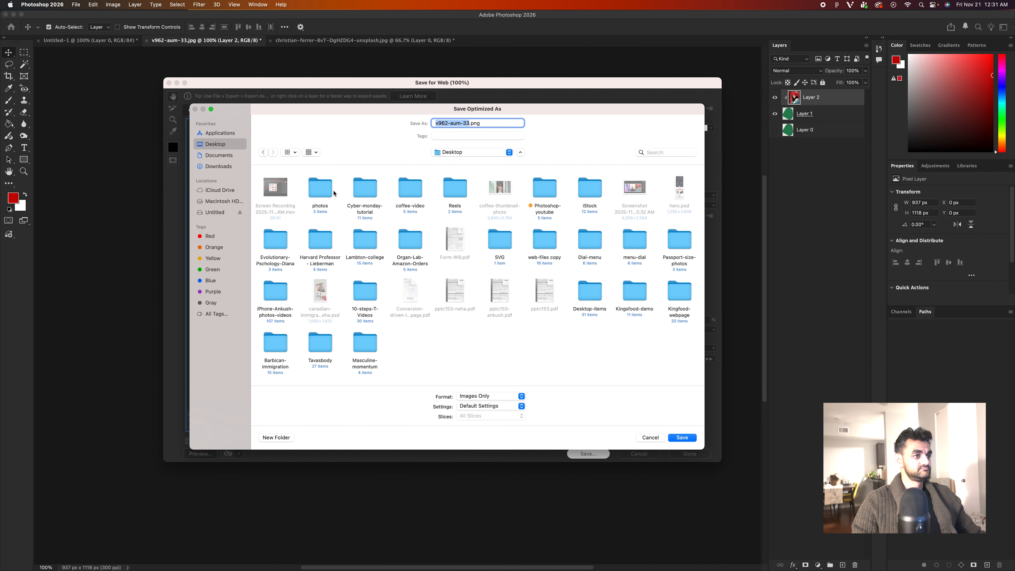
double_click(318, 188)
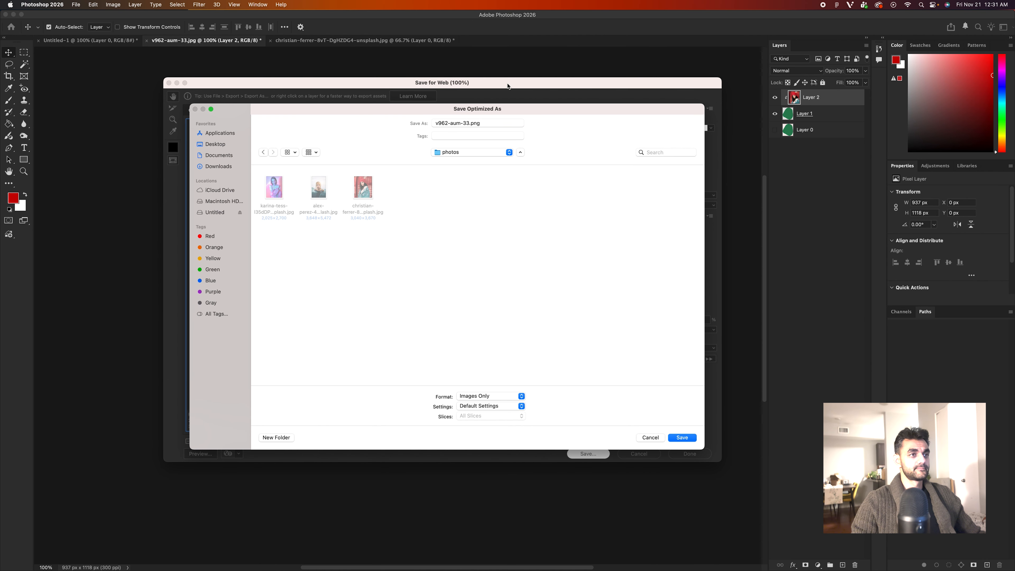
left_click(470, 125)
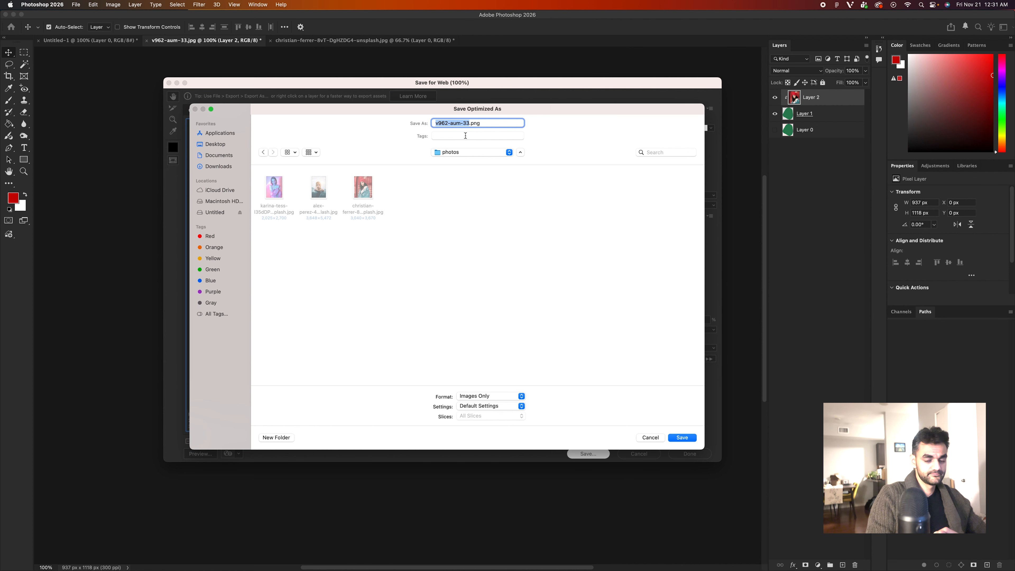
type("clipped")
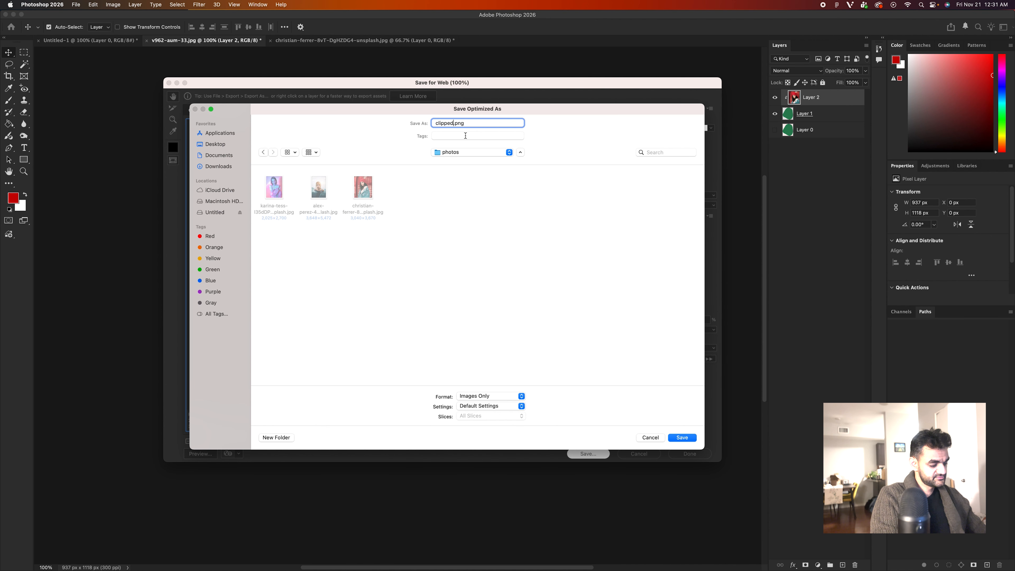
type("-photo")
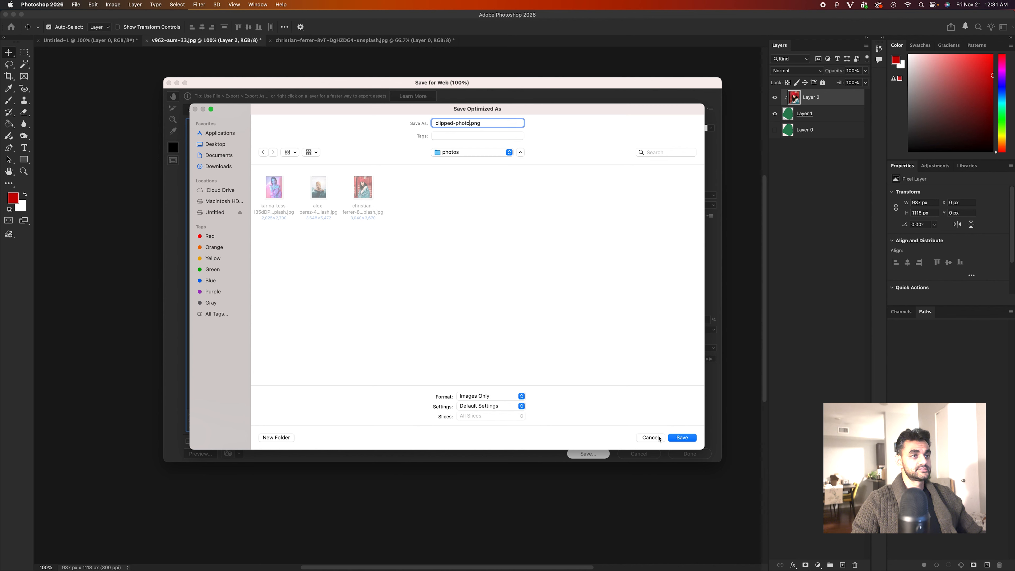
left_click(682, 437)
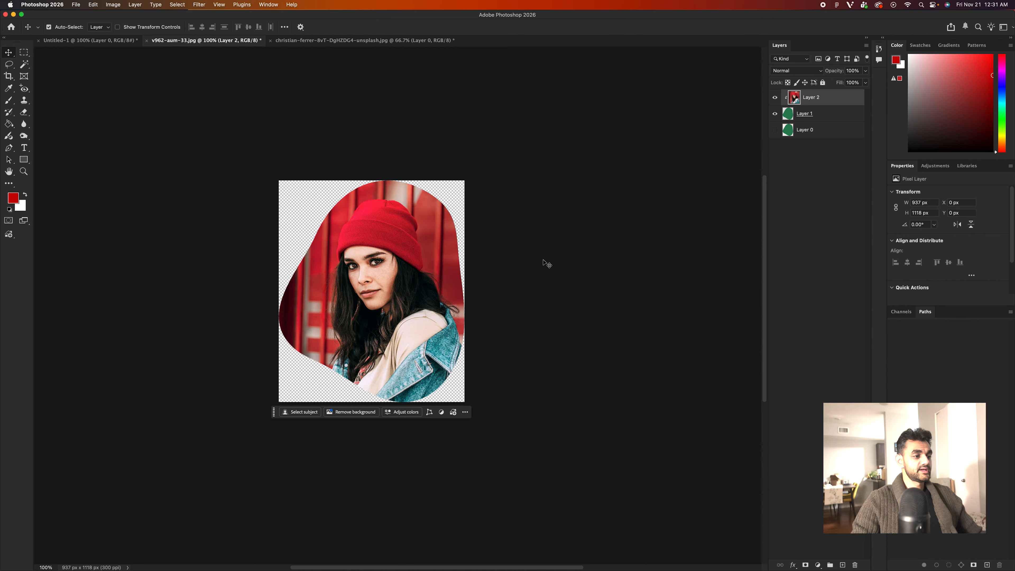
Switch to Finder, open clipped-photo.png from the photos folder in Preview to examine its transparent edges, and close it.
left_click(38, 553)
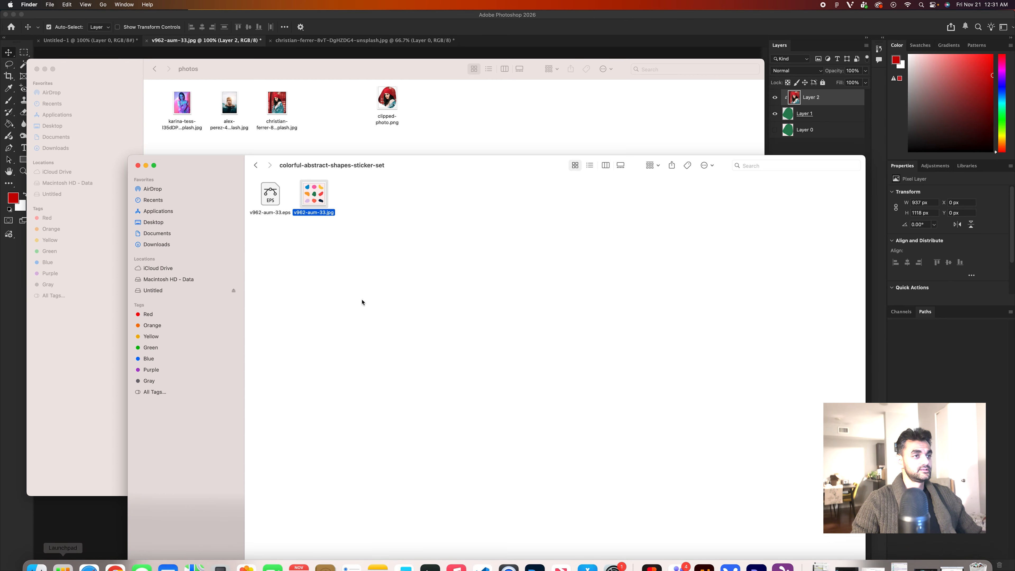
left_click(351, 136)
right_click(387, 100)
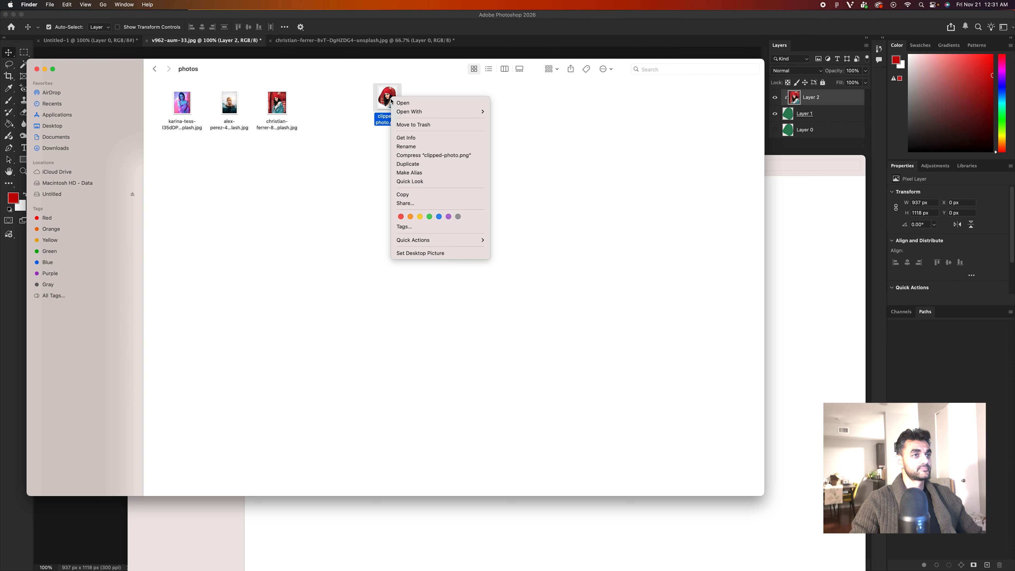
mouse_move(437, 112)
left_click(515, 111)
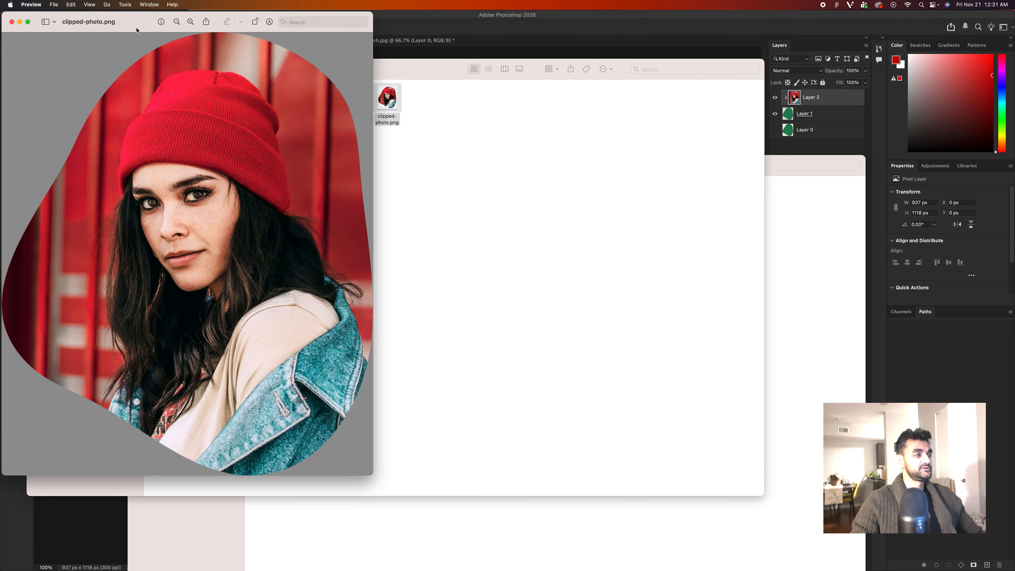
left_click_drag(137, 30, 256, 48)
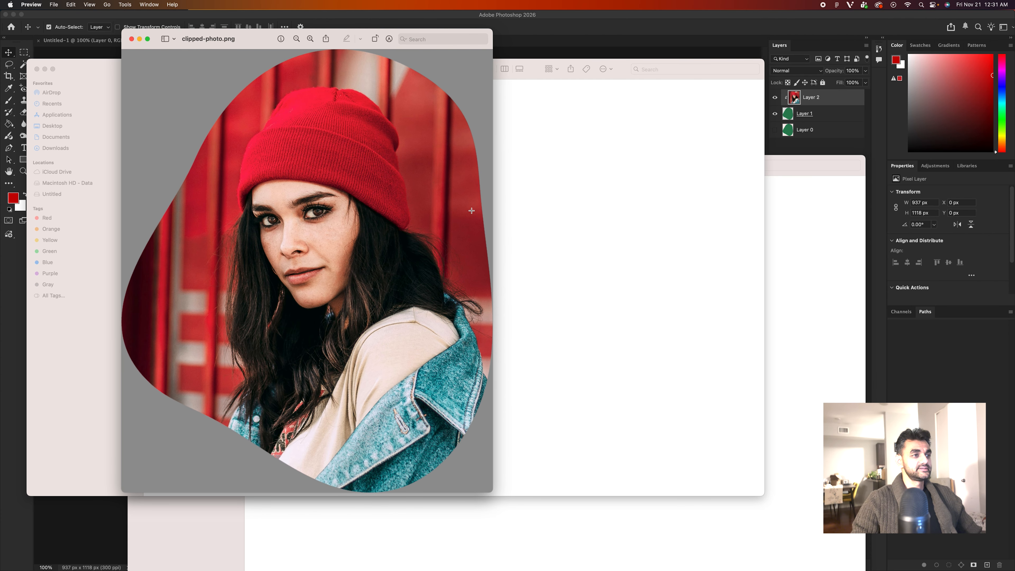
left_click_drag(251, 42, 290, 57)
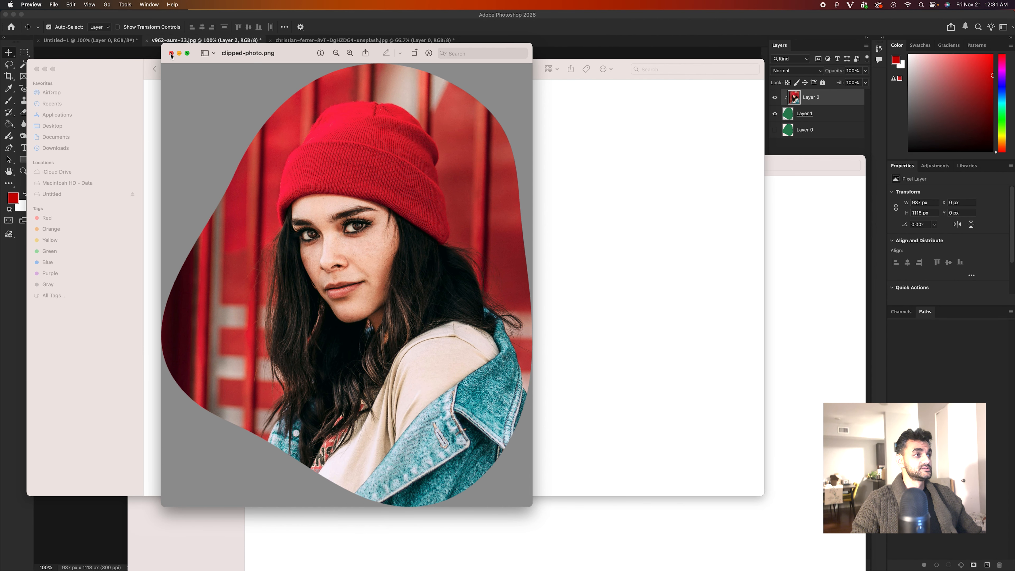
left_click(171, 53)
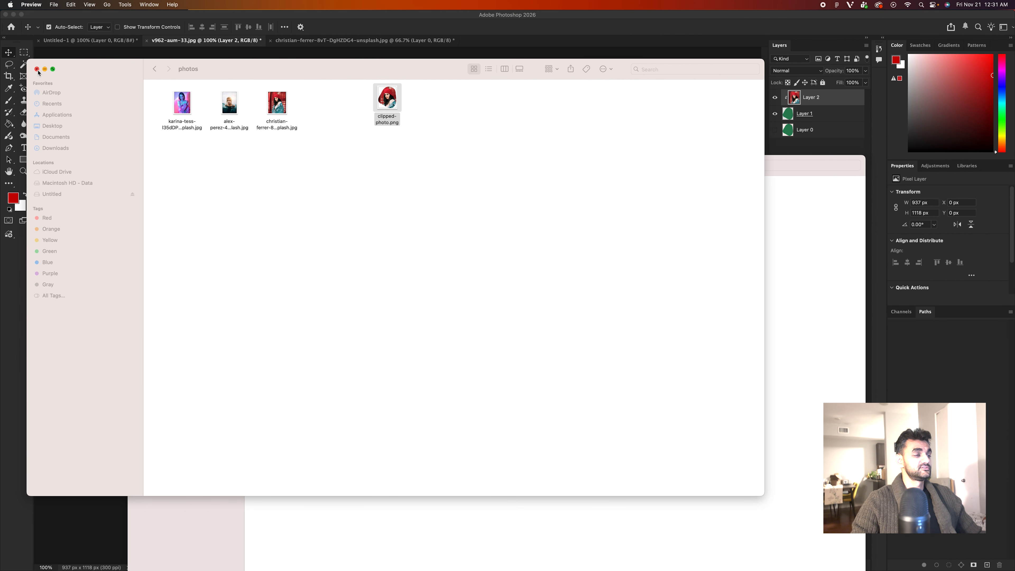